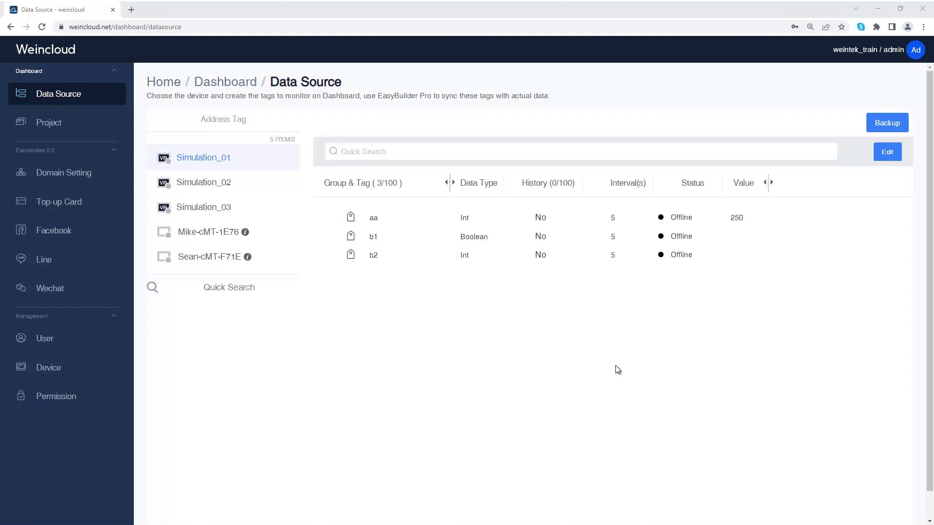
Start a new dashboard project from the Project list, ready to name it newproject
{"action": "left_click", "coordinate": [66, 130]}
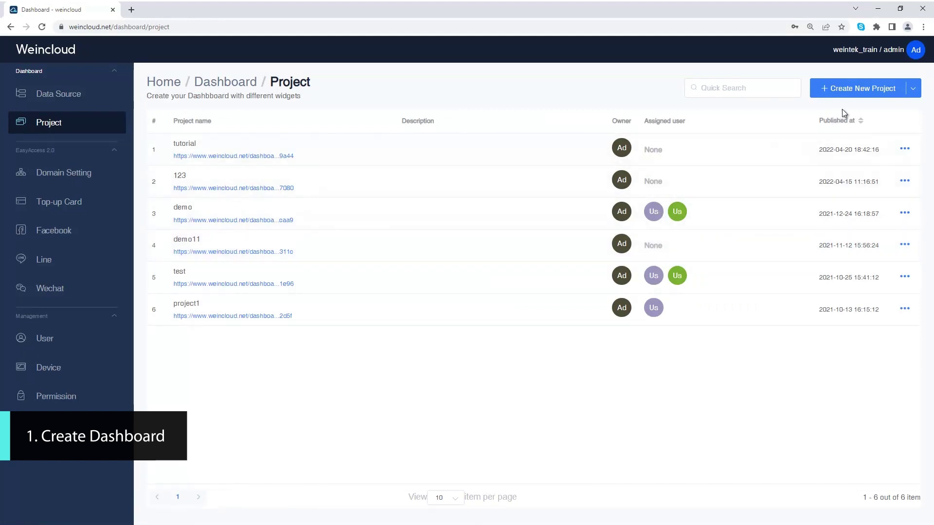
{"action": "left_click", "coordinate": [850, 93]}
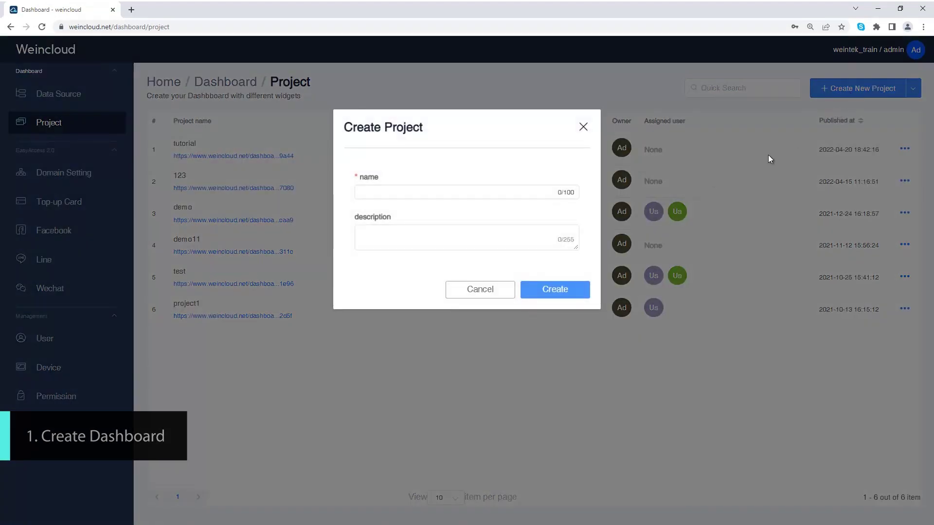
{"action": "left_click", "coordinate": [485, 197]}
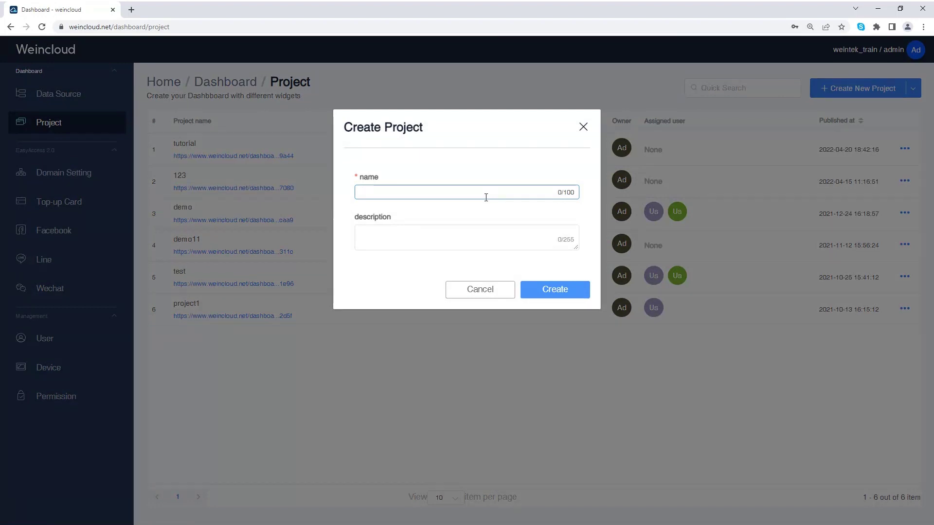
{"action": "type", "text": "newp"}
{"action": "type", "text": "roject"}
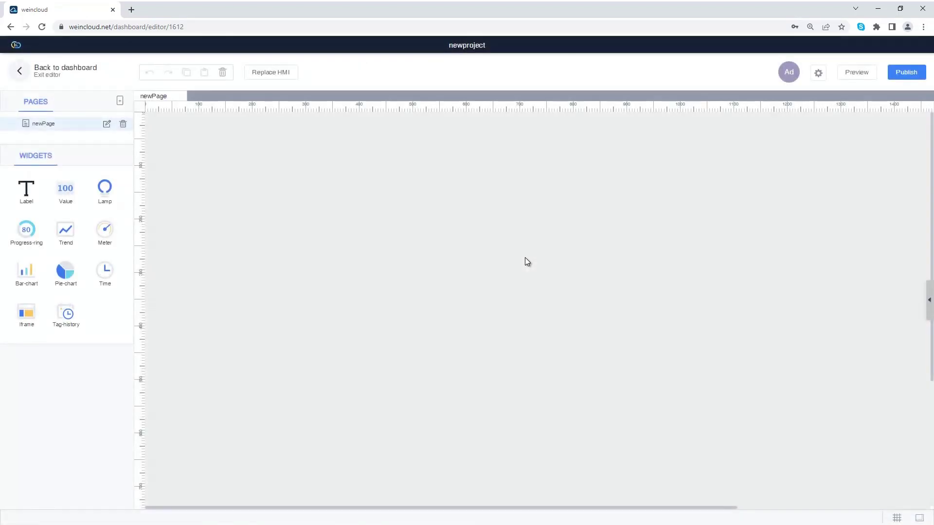
Show the page's Style properties with the background colour picker, then drop a Label widget on the page
{"action": "left_click", "coordinate": [929, 299]}
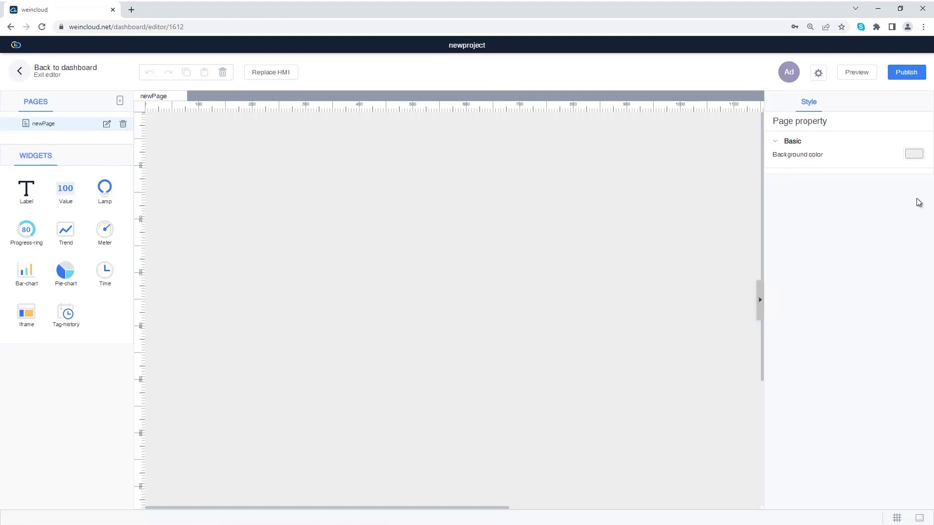
{"action": "left_click", "coordinate": [923, 161]}
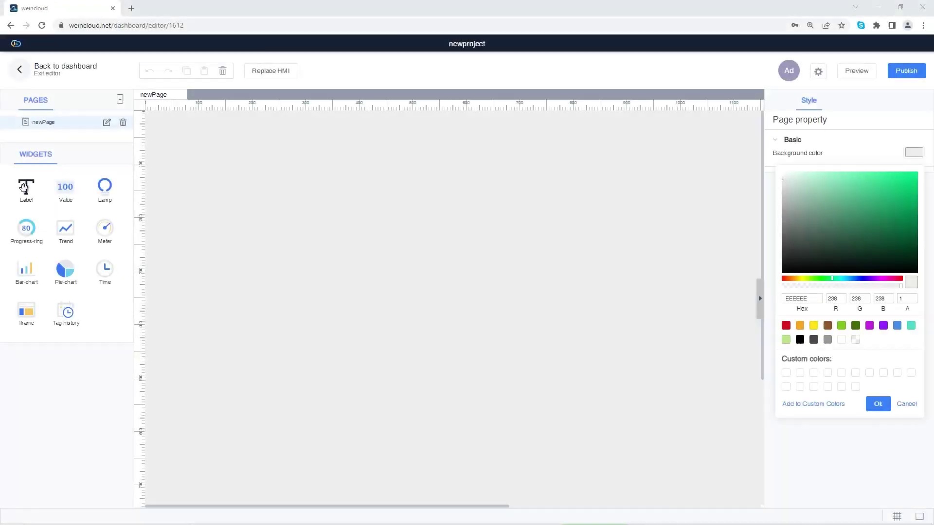
{"action": "left_click_drag", "start_coordinate": [24, 188], "coordinate": [382, 237]}
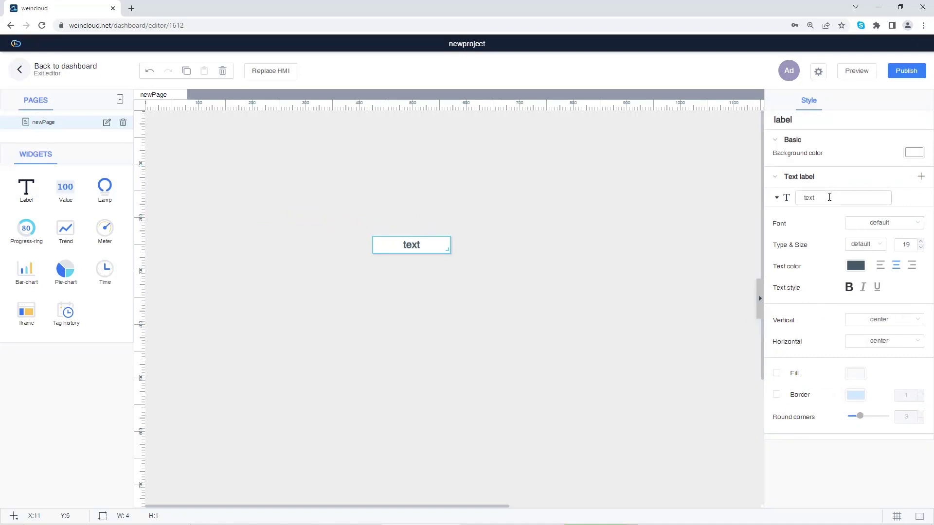
Replace the label text with 'this is a text', keep the default font and size, and make it italic instead of bold
{"action": "left_click_drag", "start_coordinate": [827, 198], "coordinate": [794, 204]}
{"action": "type", "text": "this"}
{"action": "type", "text": " is a "}
{"action": "type", "text": "text"}
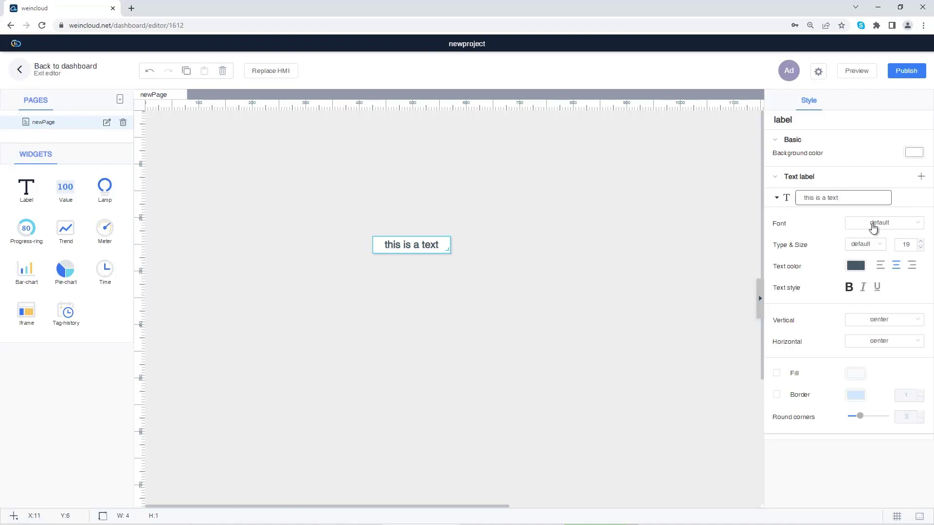
{"action": "left_click", "coordinate": [873, 227]}
{"action": "left_click", "coordinate": [873, 226]}
{"action": "left_click", "coordinate": [907, 244]}
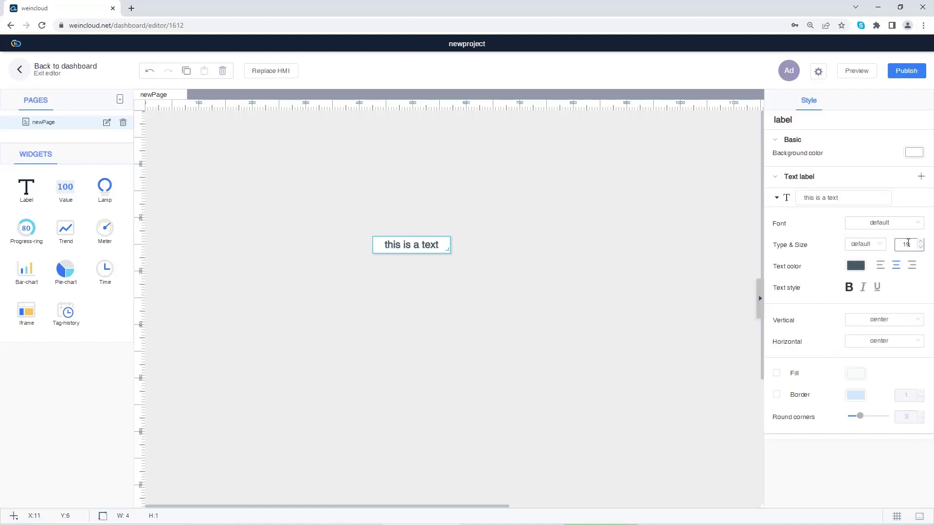
{"action": "left_click", "coordinate": [866, 288]}
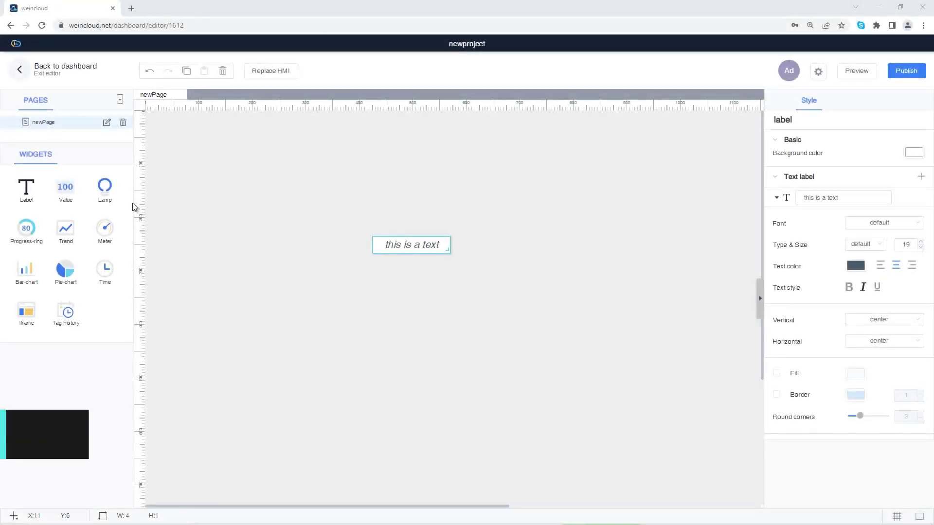
Add a Value widget above the label fed by the machine1 temp tag of device Sean-cMT-F71E
{"action": "left_click_drag", "start_coordinate": [65, 188], "coordinate": [398, 162]}
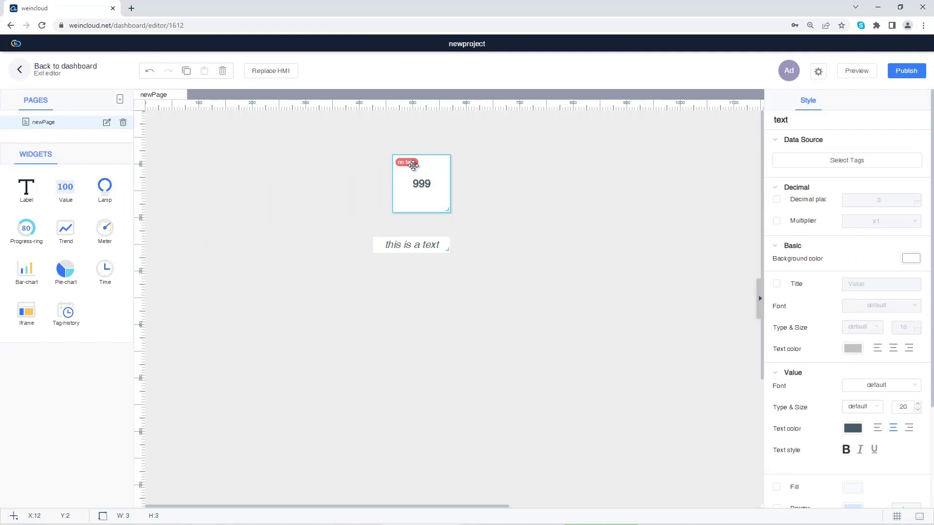
{"action": "left_click", "coordinate": [822, 160]}
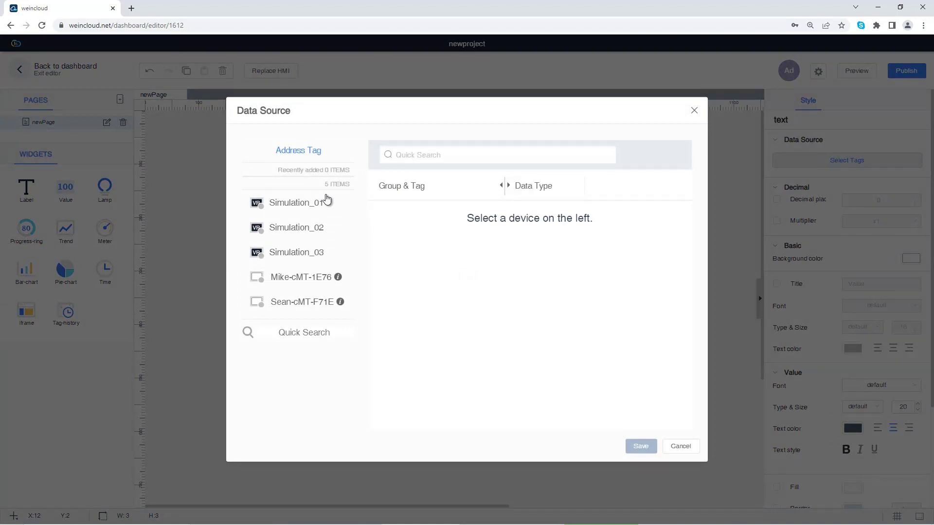
{"action": "left_click", "coordinate": [307, 305]}
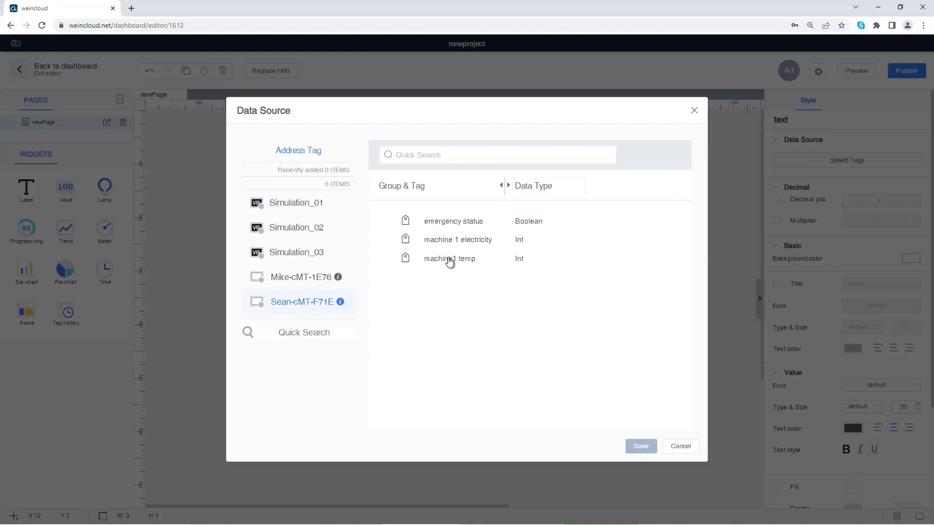
{"action": "left_click", "coordinate": [450, 263]}
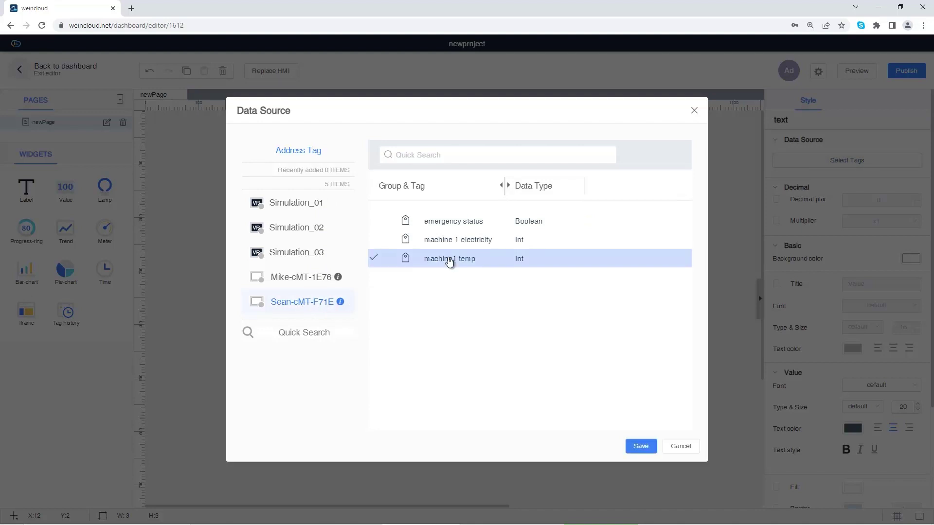
{"action": "left_click", "coordinate": [641, 446]}
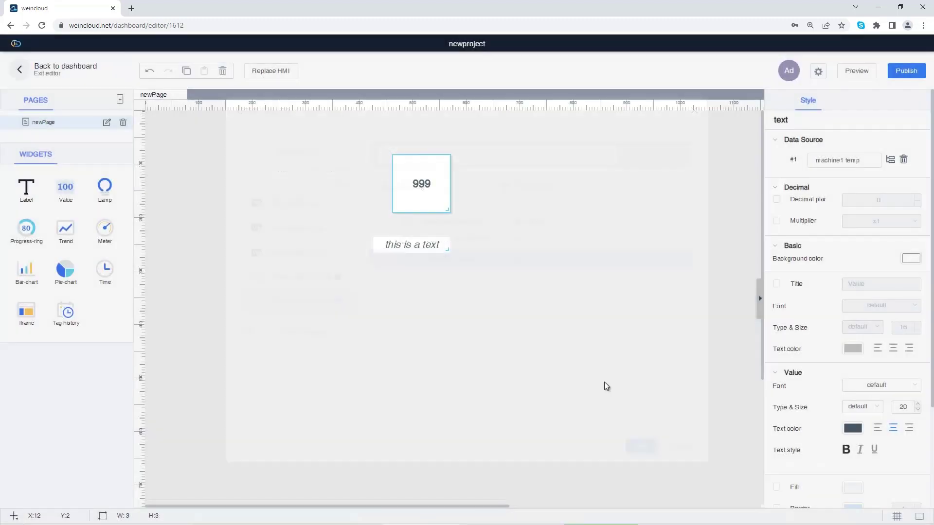
{"action": "left_click", "coordinate": [776, 199]}
{"action": "left_click", "coordinate": [777, 221]}
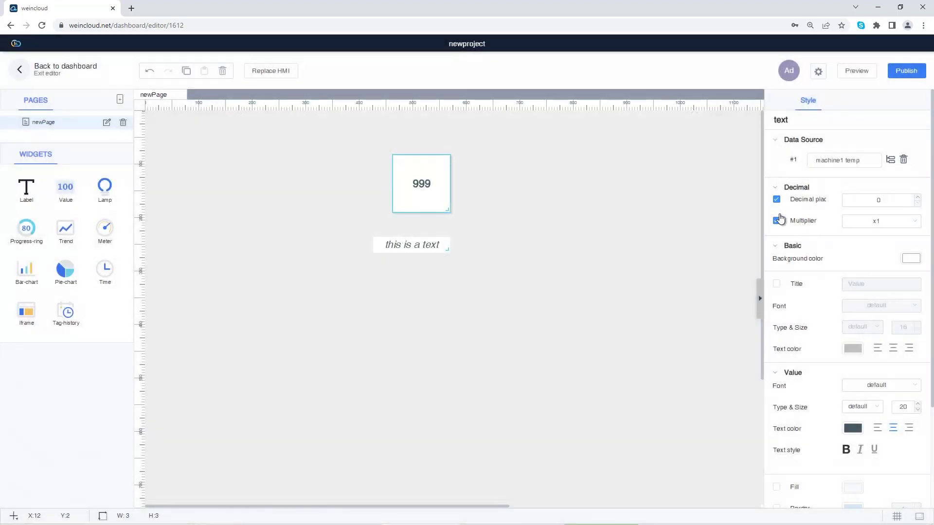
{"action": "left_click", "coordinate": [881, 229]}
{"action": "left_click", "coordinate": [865, 265]}
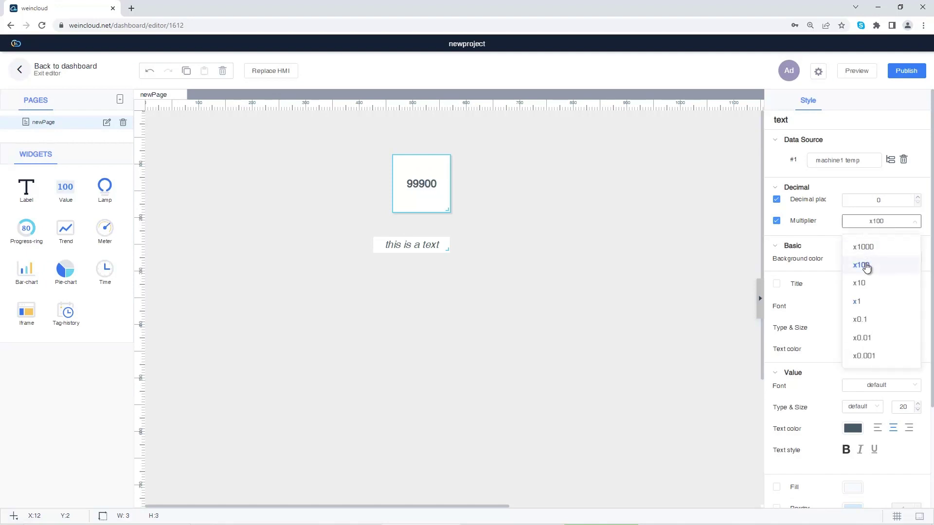
{"action": "left_click", "coordinate": [882, 229]}
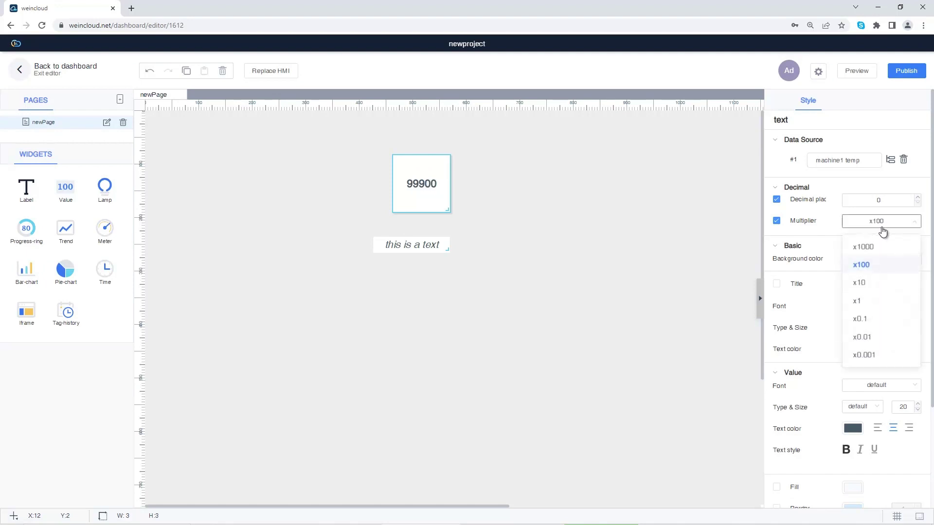
{"action": "left_click", "coordinate": [876, 300]}
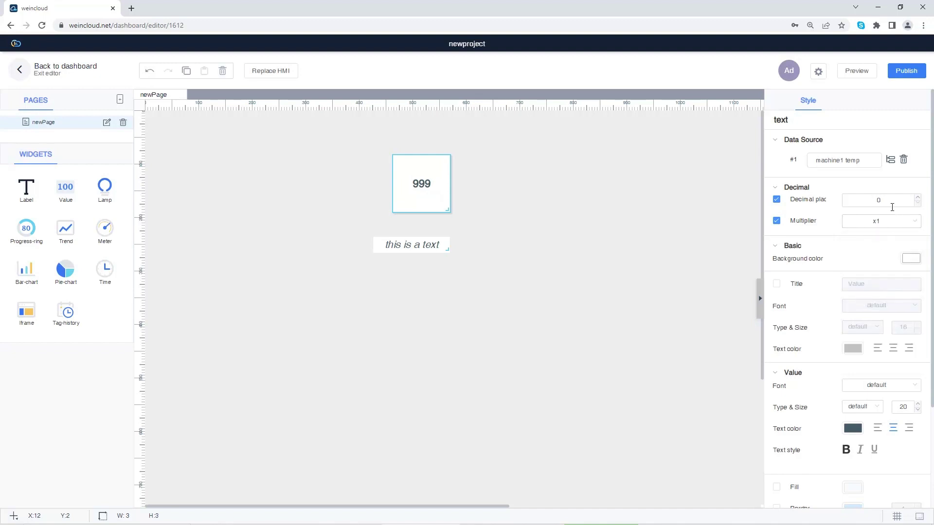
{"action": "left_click", "coordinate": [776, 284]}
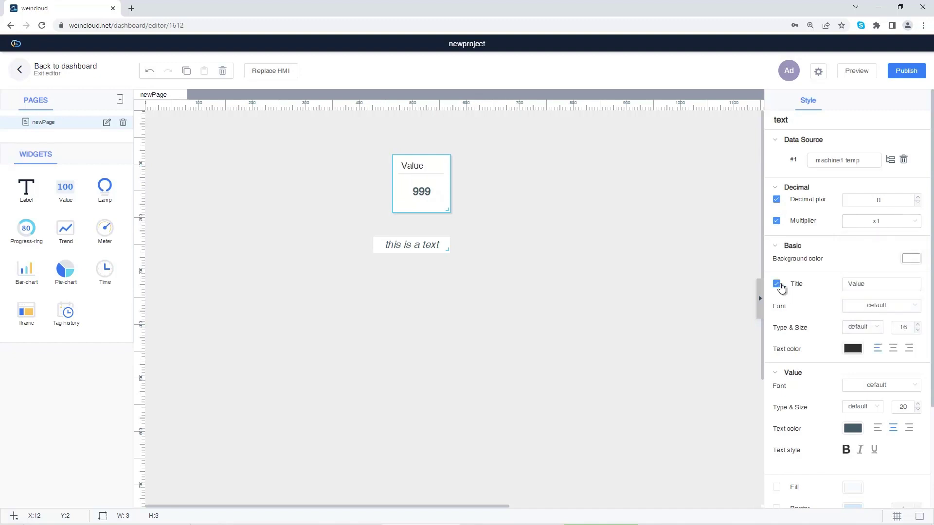
{"action": "left_click", "coordinate": [885, 306]}
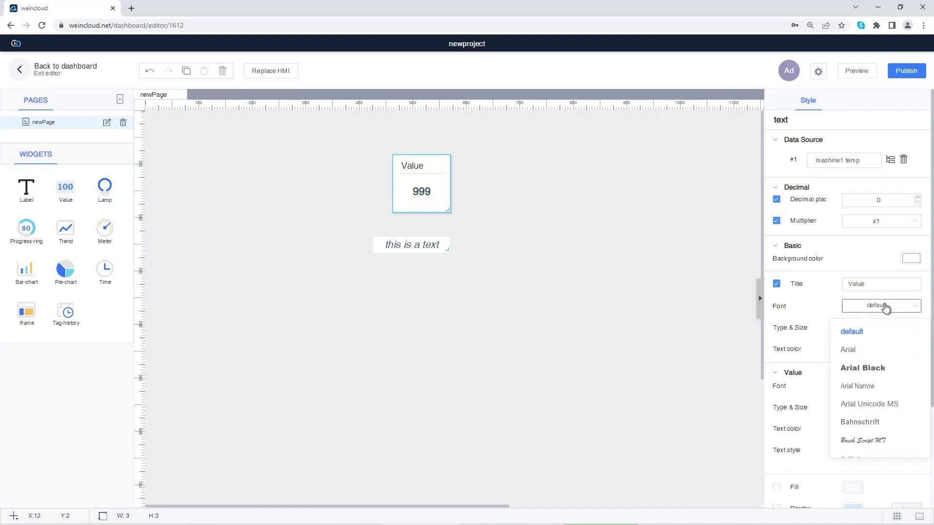
{"action": "left_click", "coordinate": [885, 307]}
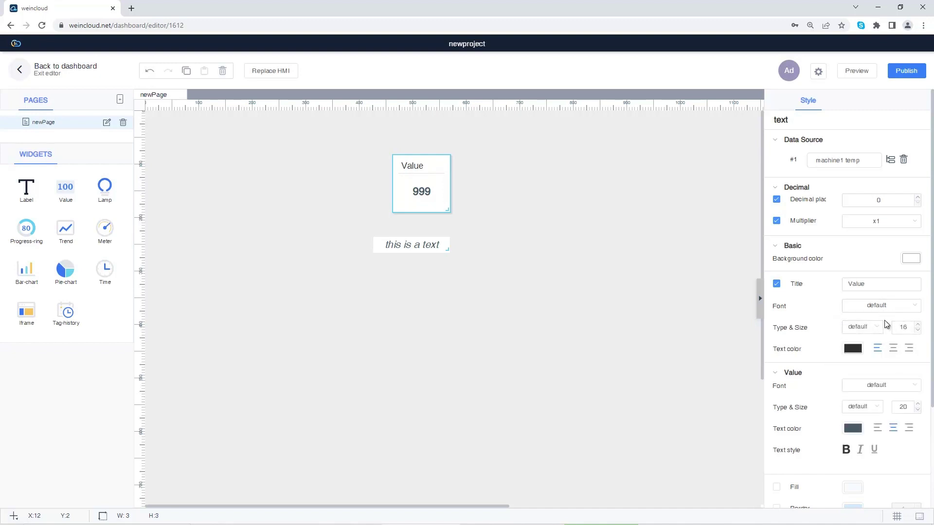
{"action": "left_click", "coordinate": [853, 349]}
{"action": "left_click", "coordinate": [739, 245]}
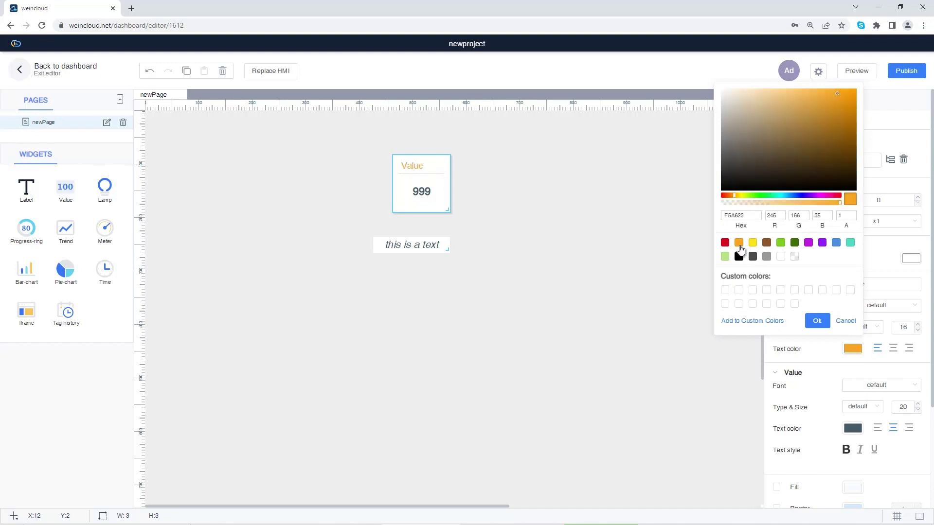
{"action": "left_click", "coordinate": [828, 365]}
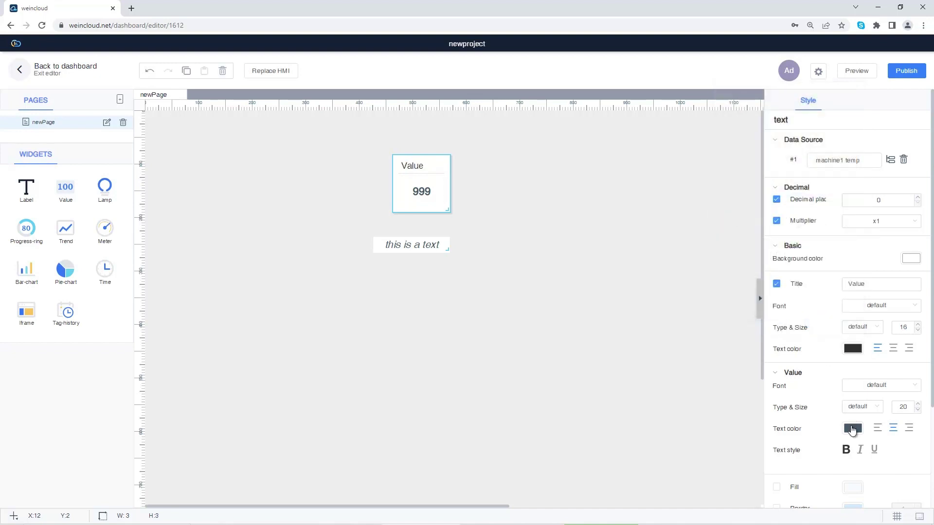
{"action": "left_click", "coordinate": [853, 429]}
{"action": "left_click", "coordinate": [753, 324]}
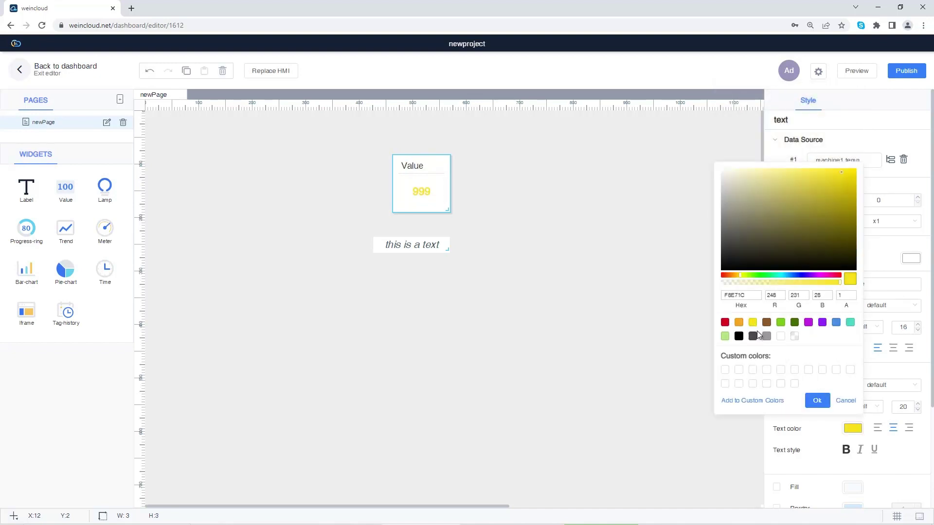
{"action": "left_click", "coordinate": [769, 452]}
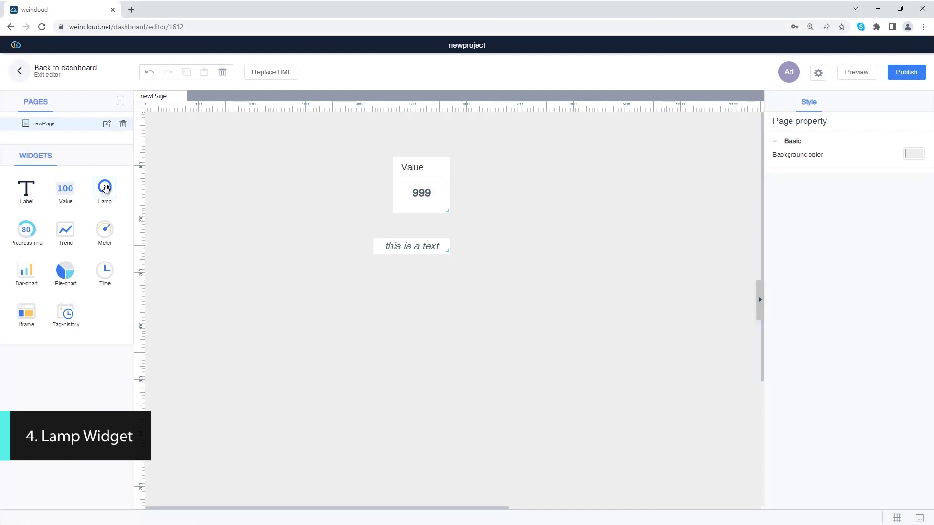
Add a Lamp widget below the label driven by the emergency status tag
{"action": "left_click_drag", "start_coordinate": [105, 187], "coordinate": [400, 306]}
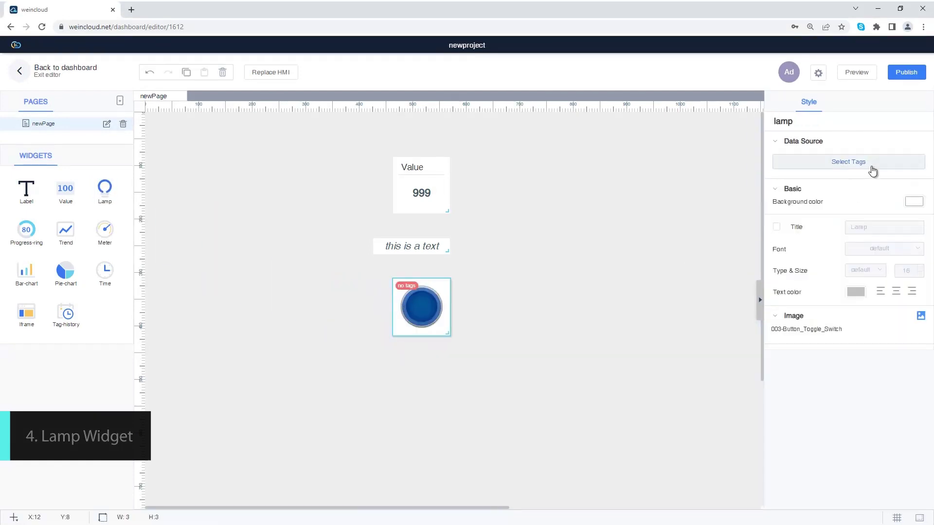
{"action": "left_click", "coordinate": [849, 162]}
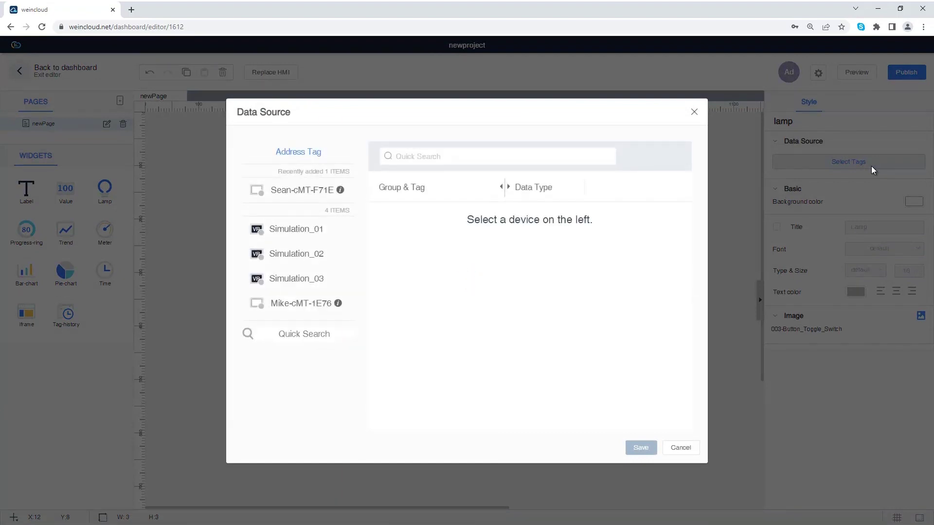
{"action": "left_click", "coordinate": [323, 192]}
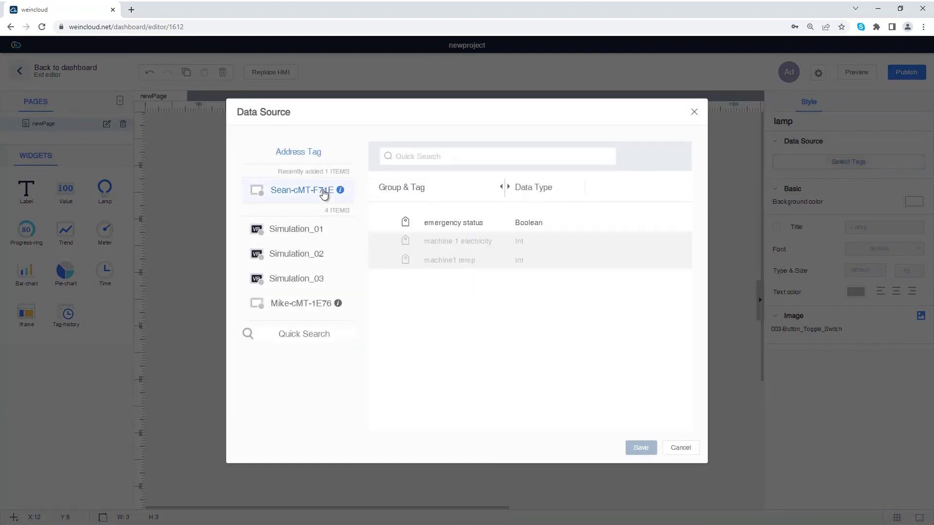
{"action": "left_click", "coordinate": [448, 224]}
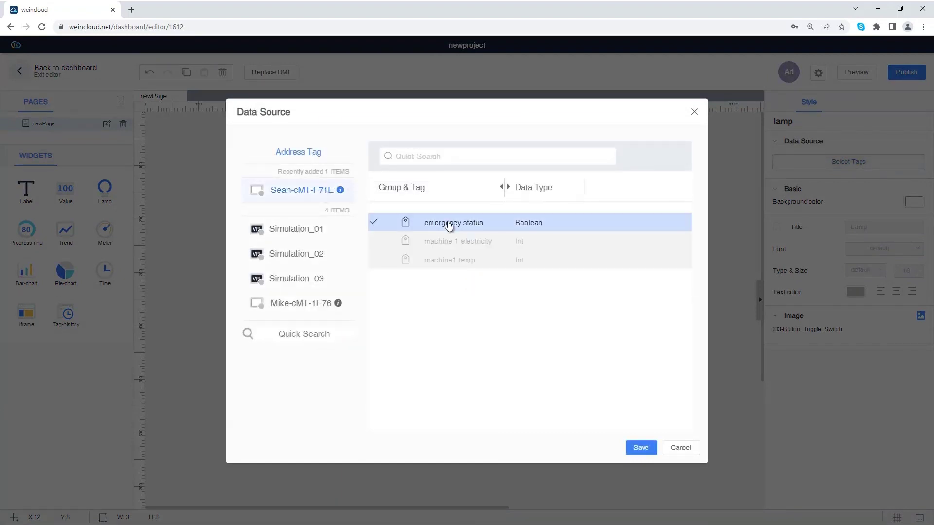
{"action": "left_click", "coordinate": [639, 448]}
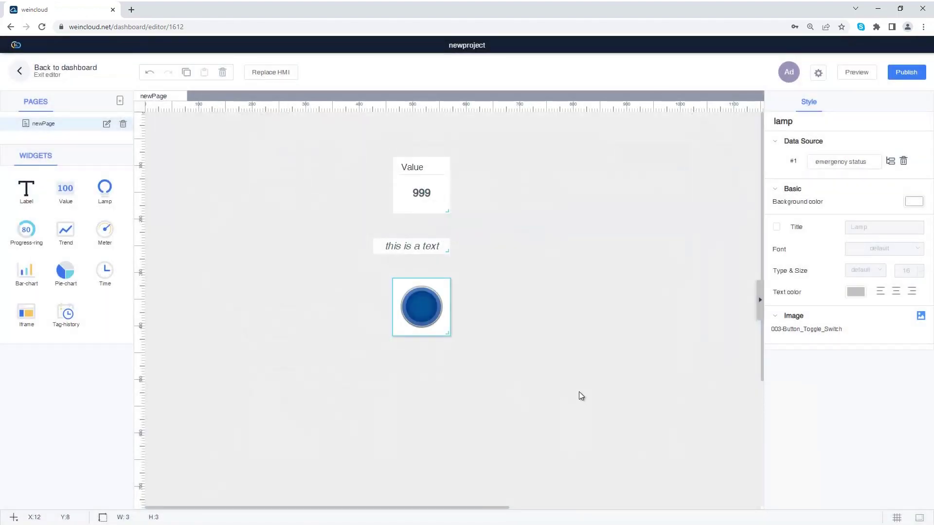
Give the lamp the dark 001-Lamp-Crystal image from the picture library
{"action": "left_click", "coordinate": [921, 316]}
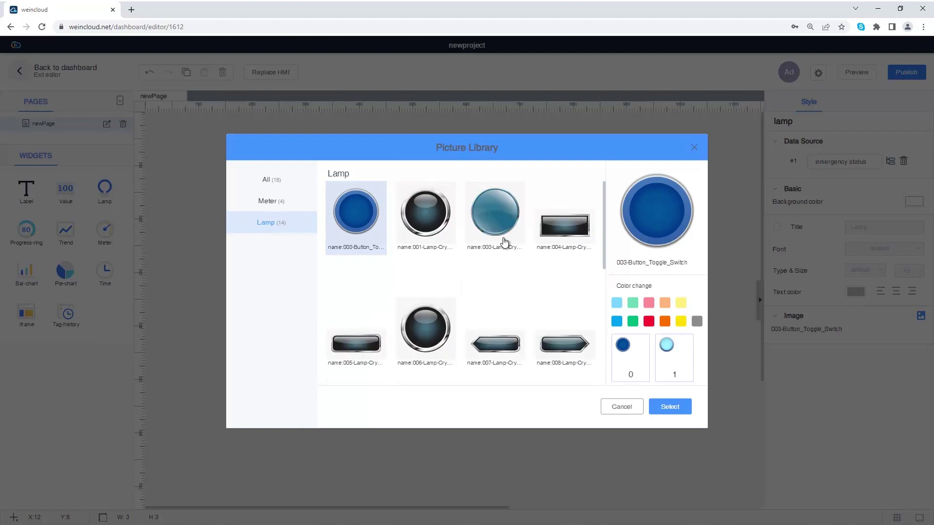
{"action": "left_click", "coordinate": [436, 214]}
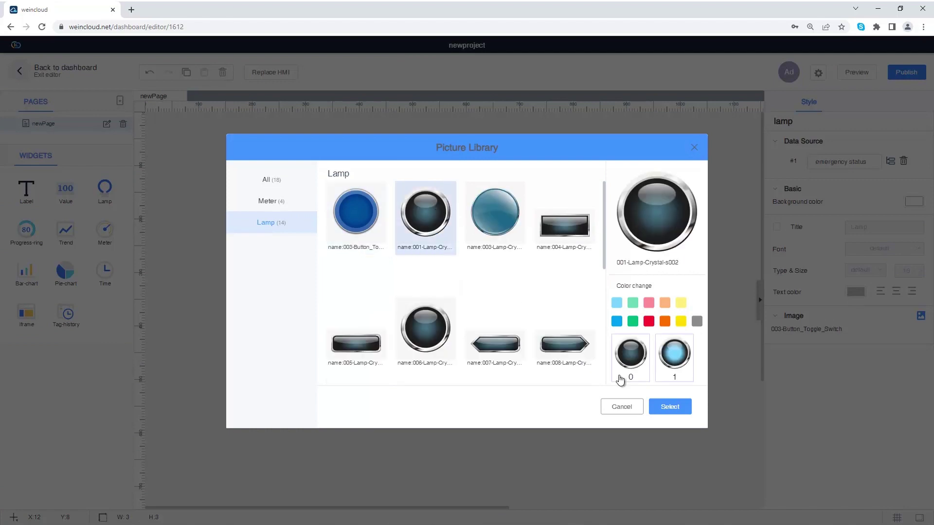
{"action": "left_click", "coordinate": [666, 407]}
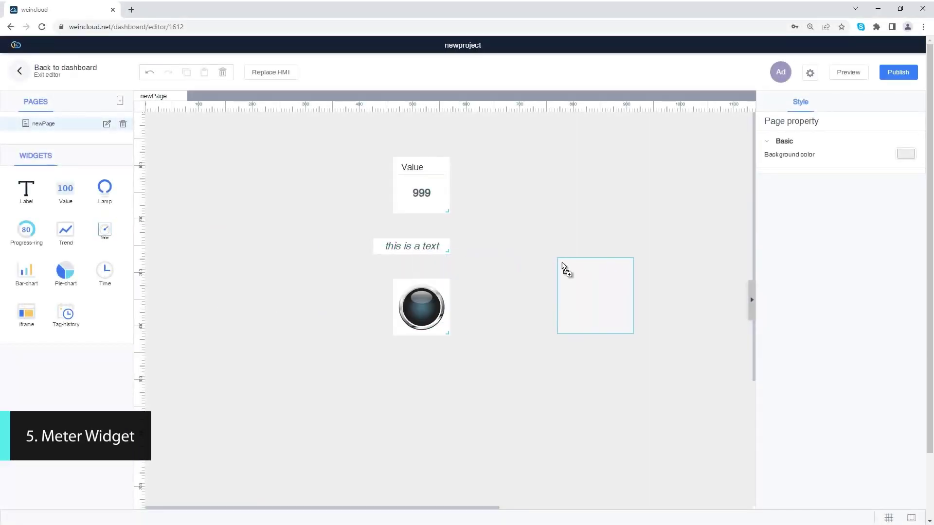
Add a Meter widget right of the lamp reading the machine 1 electricity tag
{"action": "left_click_drag", "start_coordinate": [107, 232], "coordinate": [563, 263]}
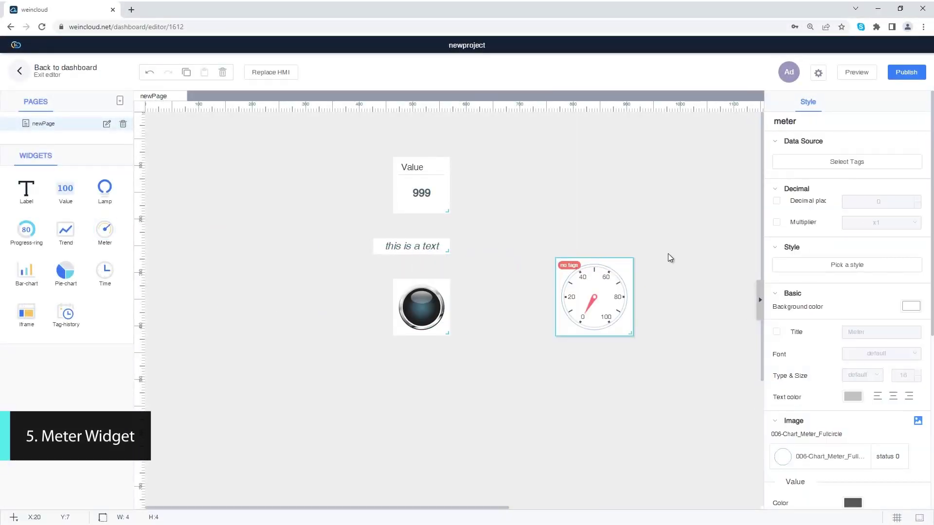
{"action": "left_click", "coordinate": [822, 170]}
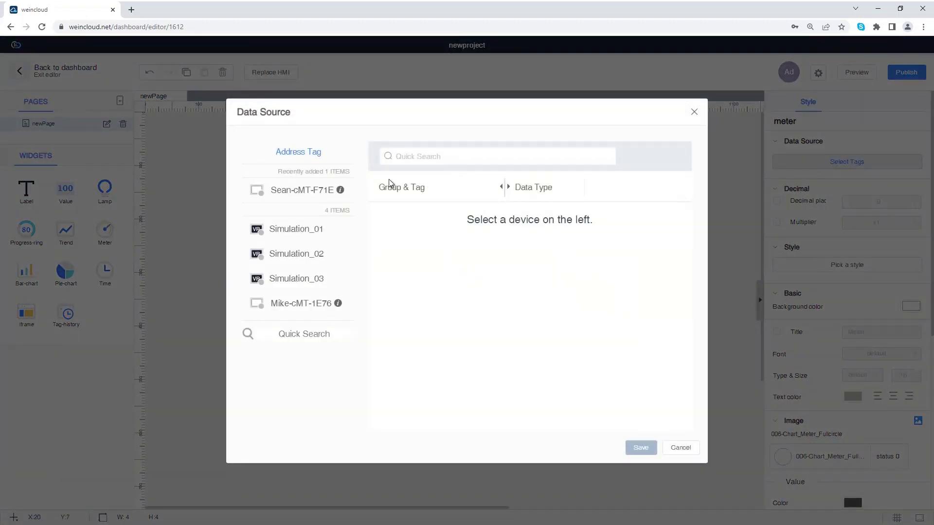
{"action": "left_click", "coordinate": [335, 192]}
{"action": "left_click", "coordinate": [450, 243]}
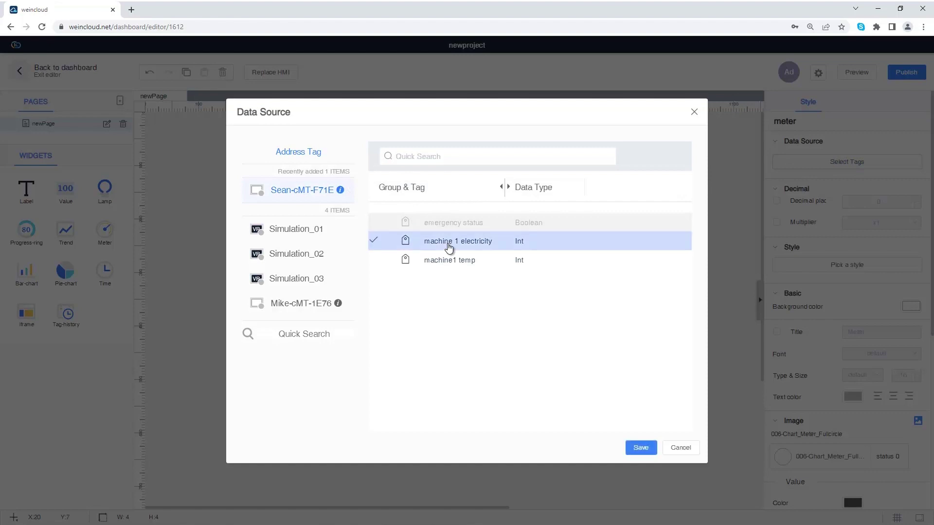
{"action": "left_click", "coordinate": [643, 449]}
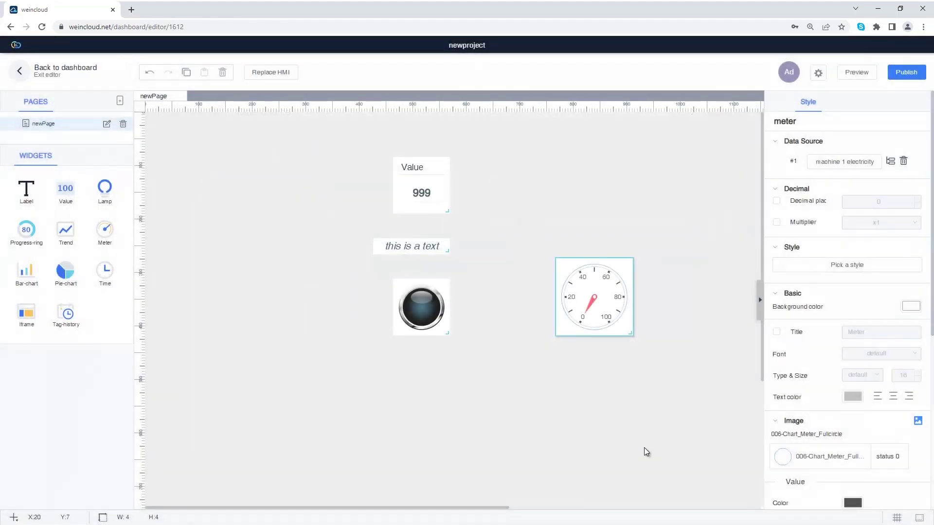
Give the meter the Meter 1 gauge style and the blue-ringed Meter-valuebox-1 frame image
{"action": "left_click", "coordinate": [850, 266]}
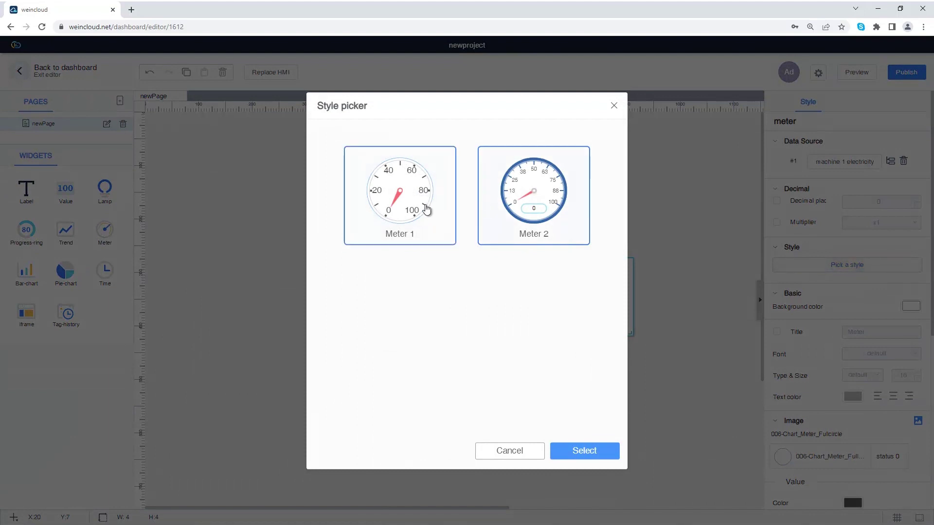
{"action": "left_click", "coordinate": [573, 461]}
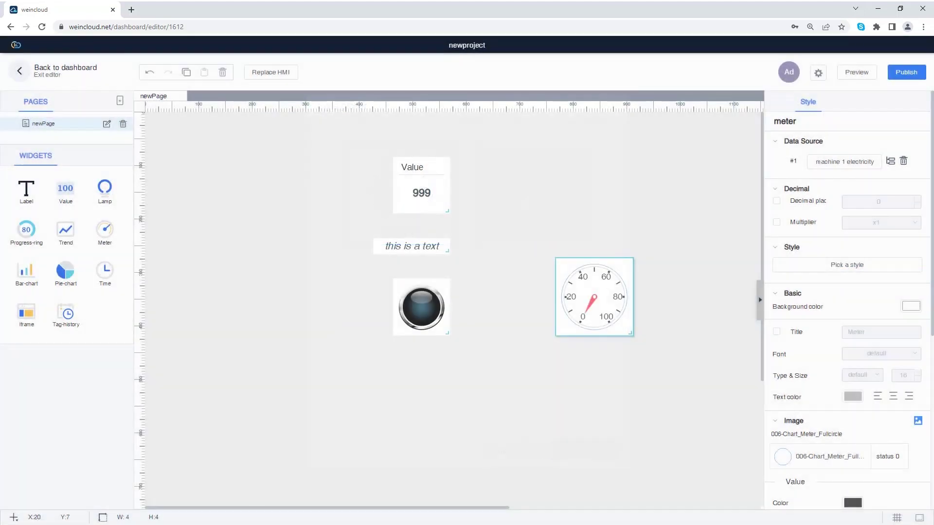
{"action": "left_click", "coordinate": [917, 421]}
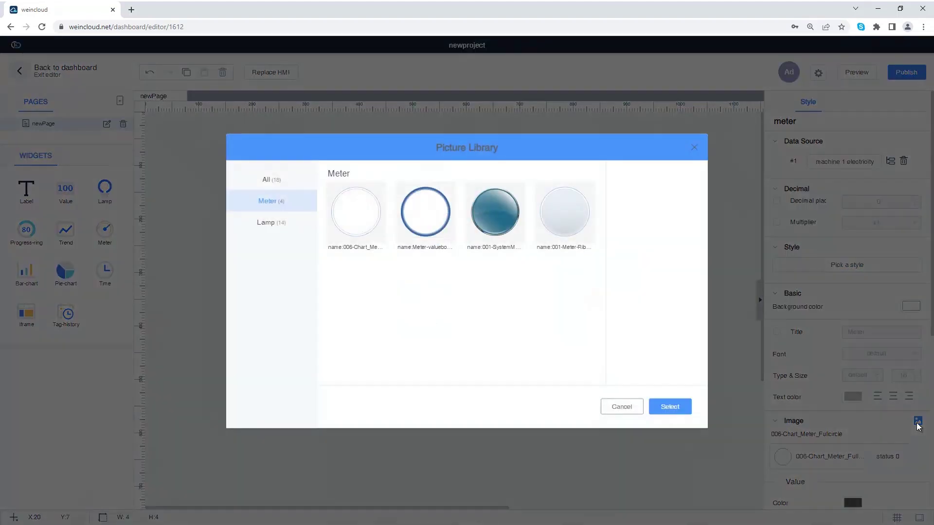
{"action": "left_click", "coordinate": [490, 224]}
{"action": "left_click", "coordinate": [444, 217]}
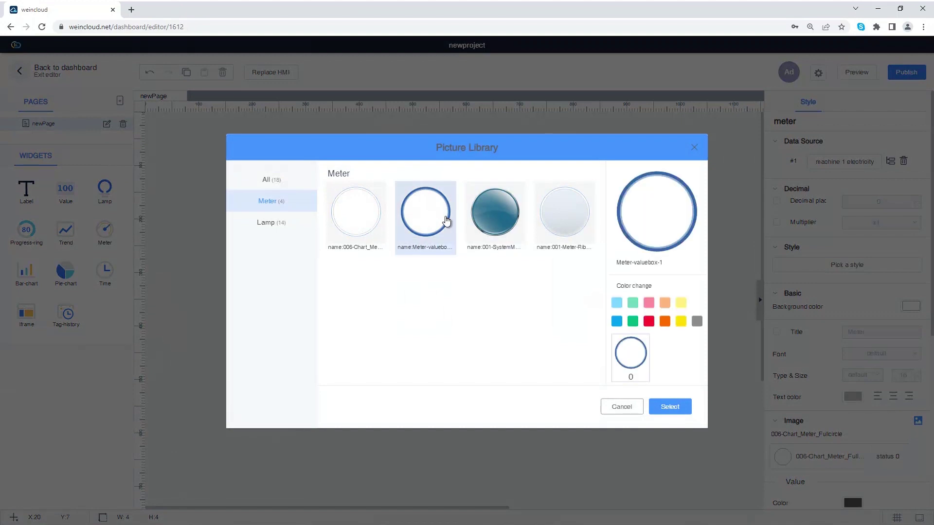
{"action": "left_click", "coordinate": [674, 409]}
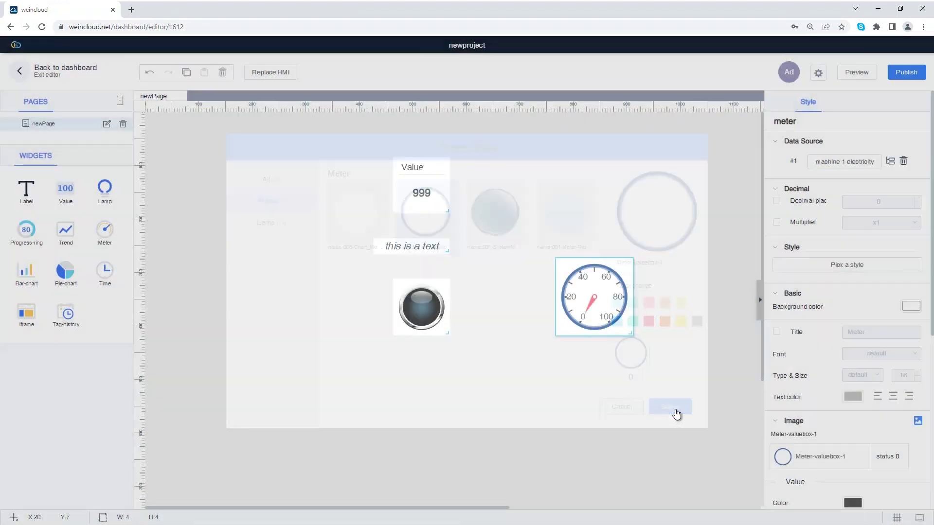
Enable decimal places and multiplier, set the meter range 100 to 200 with margin 10, and show a cm unit label
{"action": "left_click", "coordinate": [776, 201]}
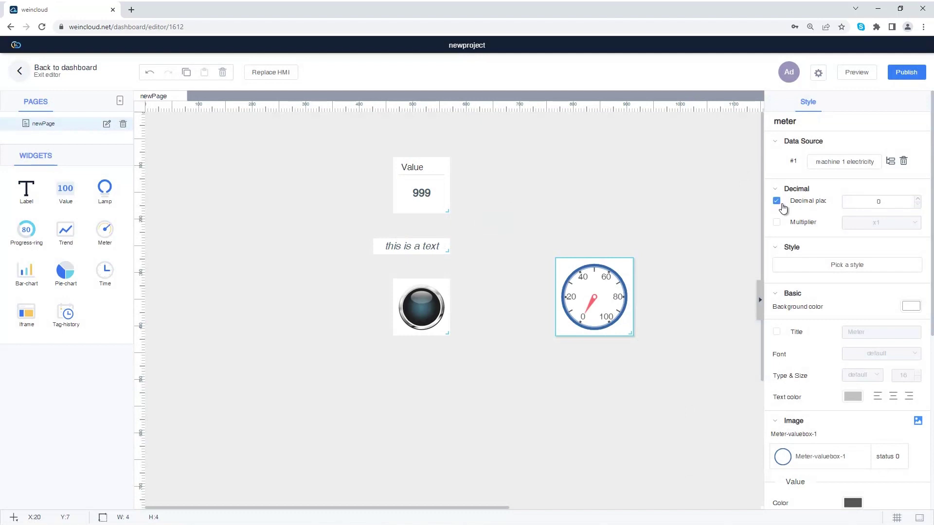
{"action": "left_click", "coordinate": [776, 223]}
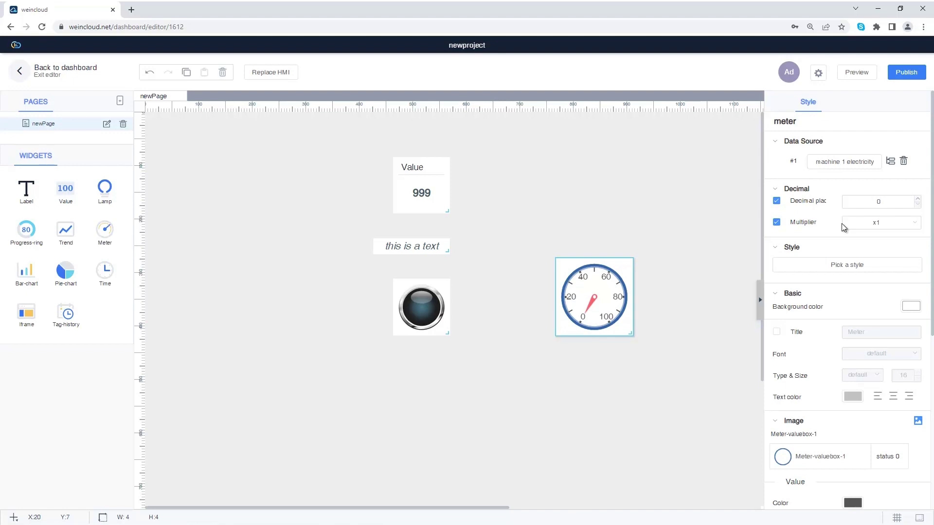
{"action": "scroll", "coordinate": [841, 223], "scroll_direction": "down", "scroll_amount": 2}
{"action": "scroll", "coordinate": [841, 224], "scroll_direction": "down", "scroll_amount": 1}
{"action": "scroll", "coordinate": [840, 224], "scroll_direction": "down", "scroll_amount": 2}
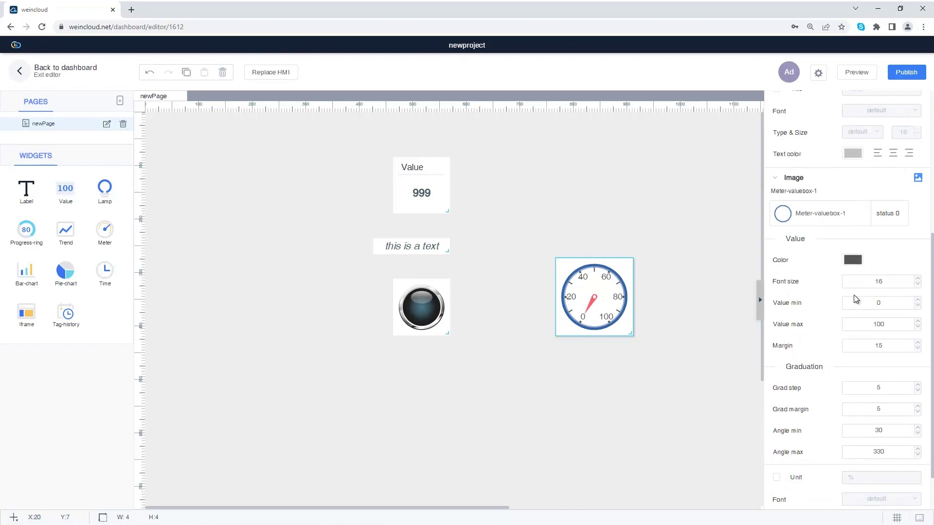
{"action": "left_click_drag", "start_coordinate": [893, 307], "coordinate": [861, 303]}
{"action": "type", "text": "100"}
{"action": "left_click_drag", "start_coordinate": [893, 325], "coordinate": [870, 328]}
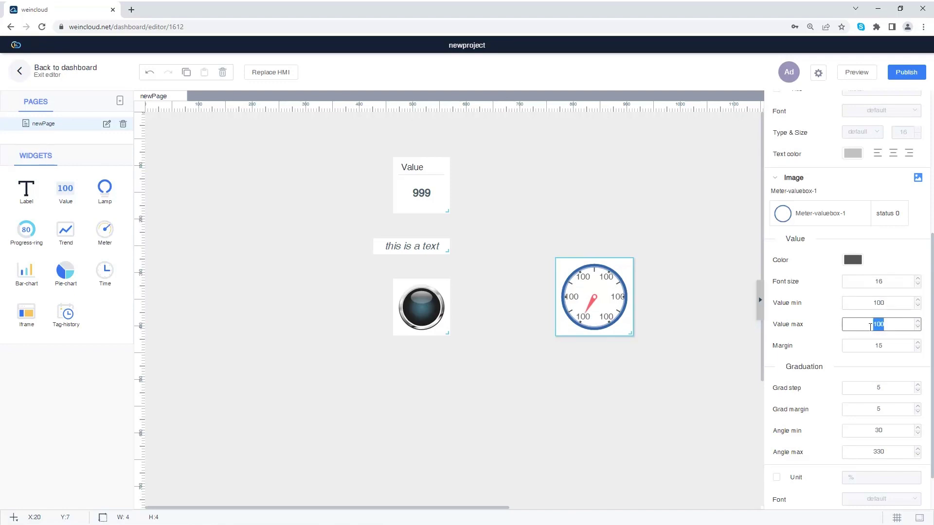
{"action": "type", "text": "200"}
{"action": "left_click", "coordinate": [886, 345]}
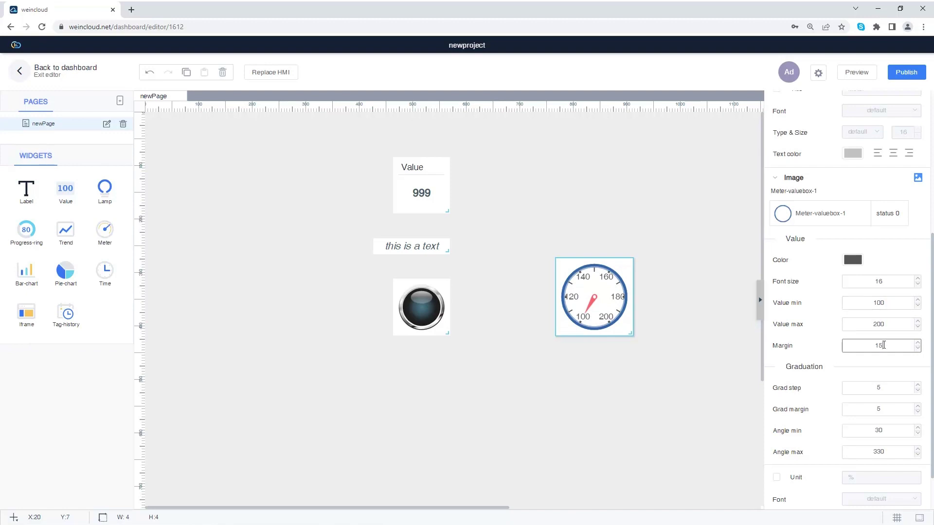
{"action": "double_click", "coordinate": [878, 344]}
{"action": "type", "text": "10"}
{"action": "left_click", "coordinate": [862, 384]}
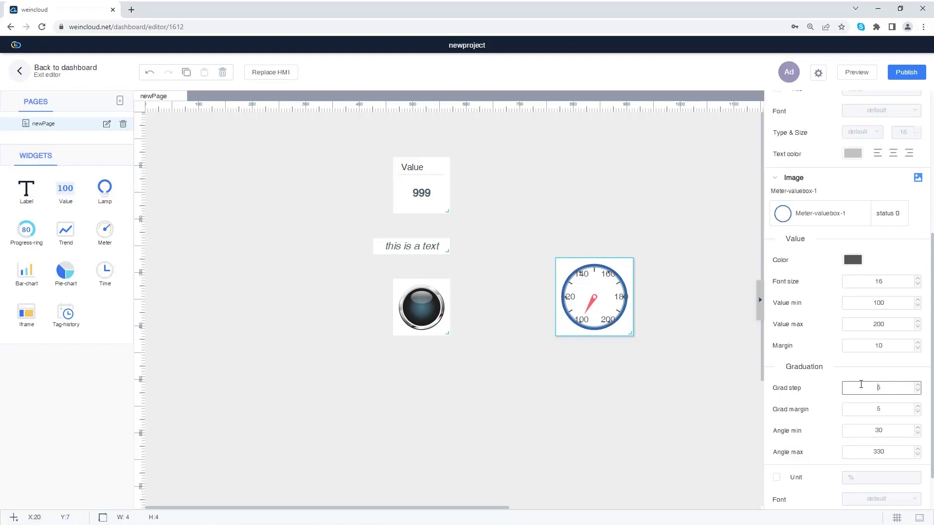
{"action": "scroll", "coordinate": [861, 385], "scroll_direction": "down", "scroll_amount": 1}
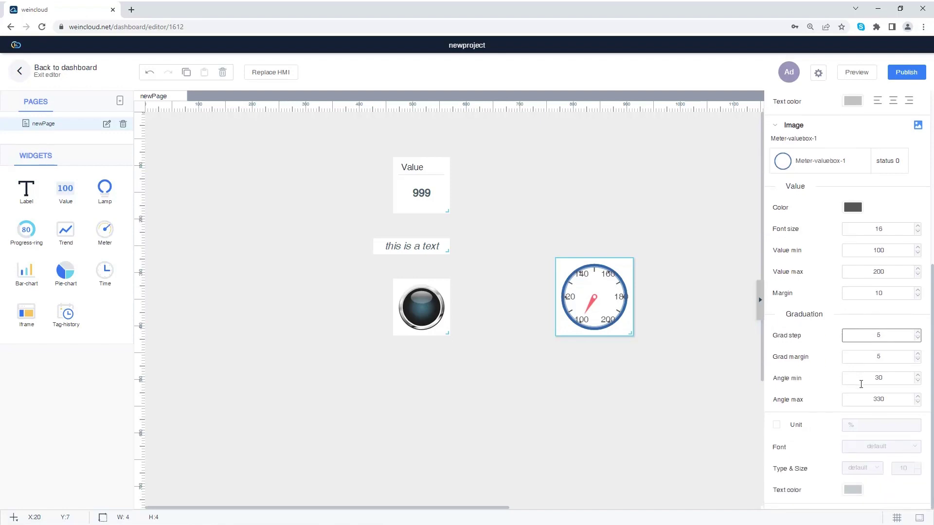
{"action": "left_click", "coordinate": [776, 424]}
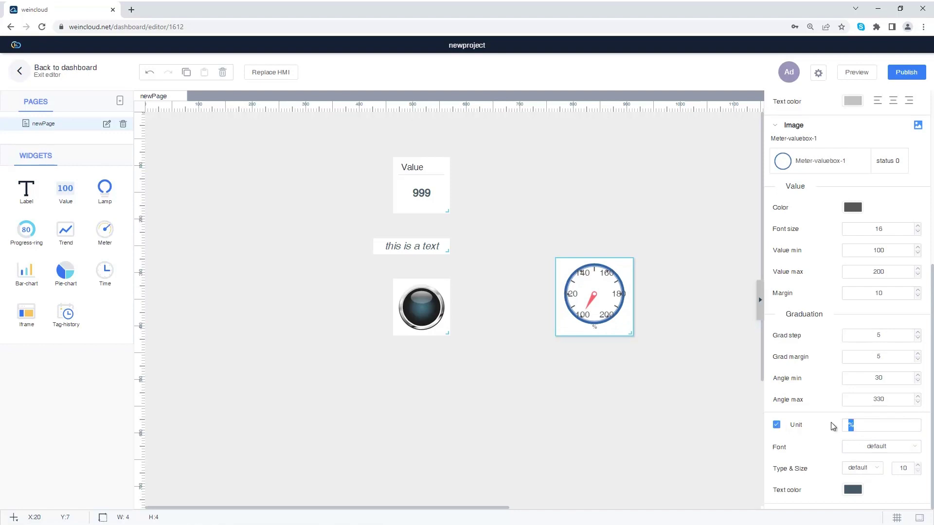
{"action": "type", "text": "cm"}
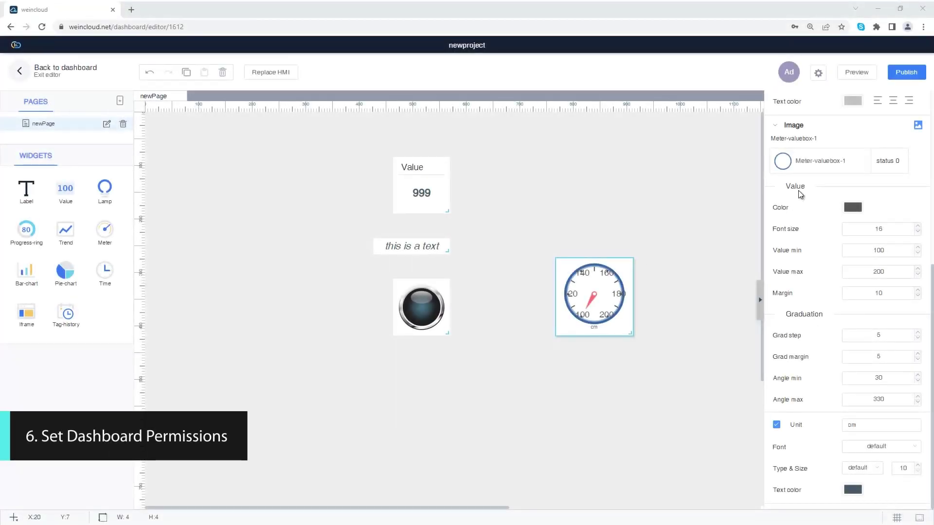
Publish the dashboard to specific users only, enabling the owner and adding user1 as a member
{"action": "left_click", "coordinate": [906, 72]}
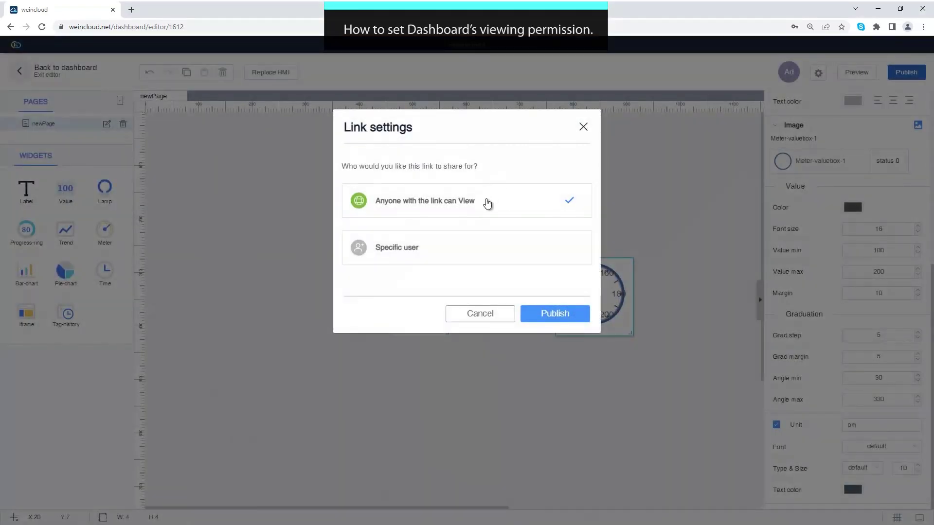
{"action": "left_click", "coordinate": [474, 243]}
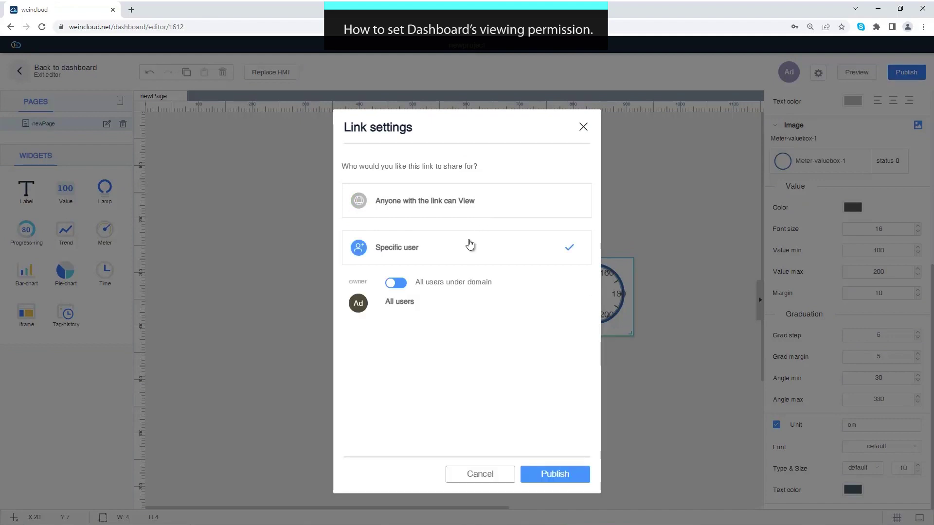
{"action": "left_click", "coordinate": [401, 290]}
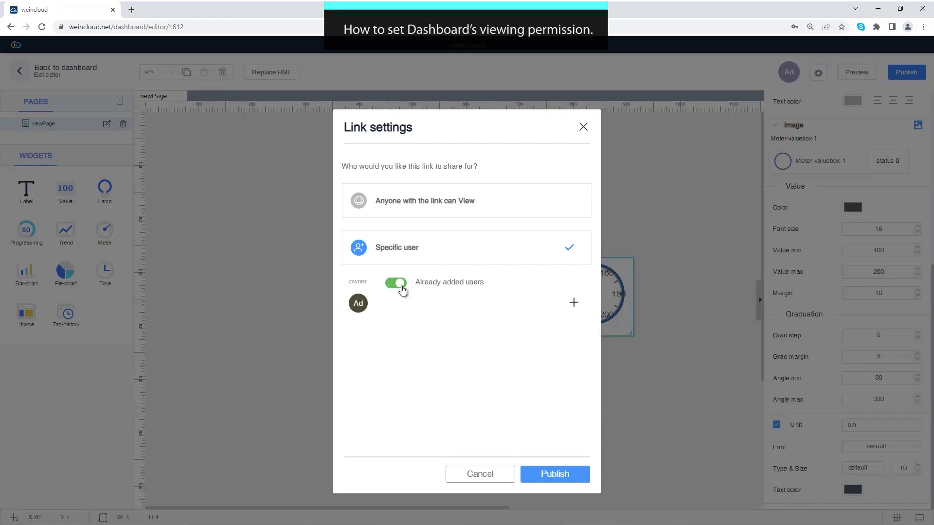
{"action": "left_click", "coordinate": [573, 304]}
{"action": "left_click", "coordinate": [483, 289]}
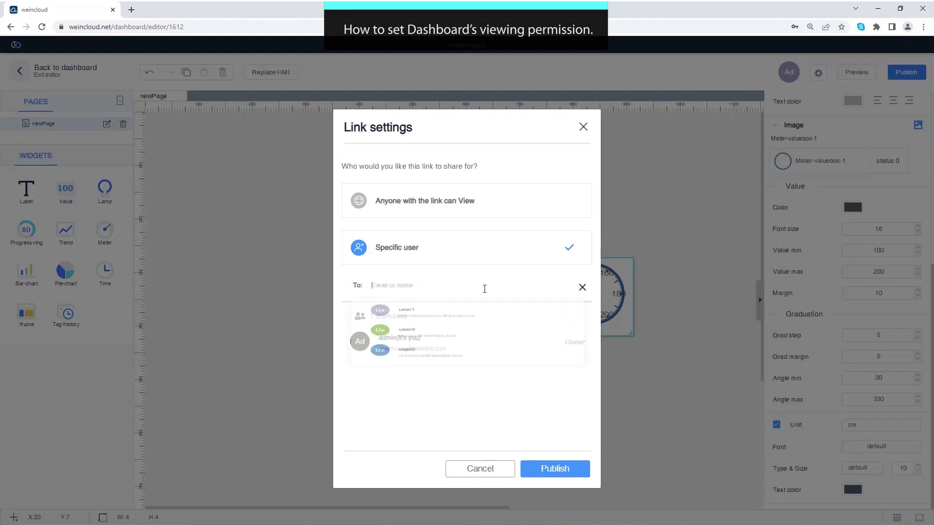
{"action": "left_click", "coordinate": [478, 326]}
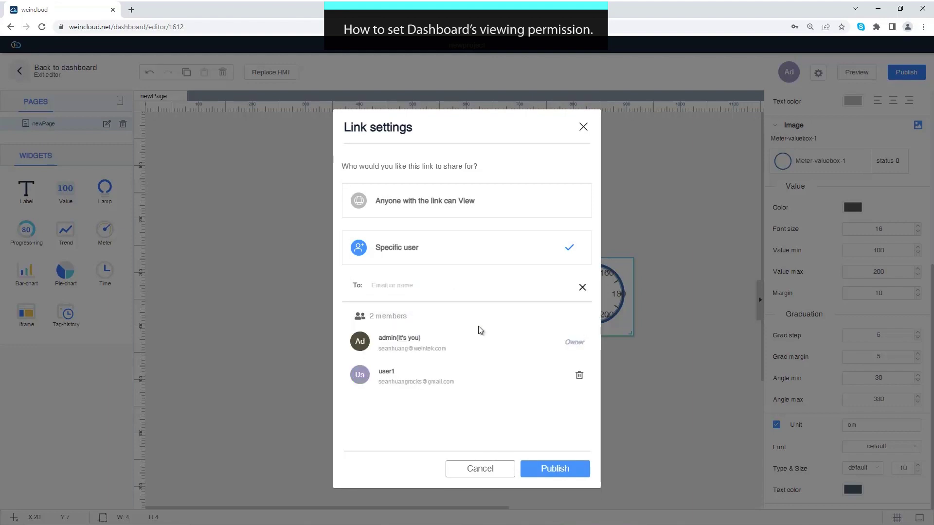
{"action": "left_click", "coordinate": [554, 468]}
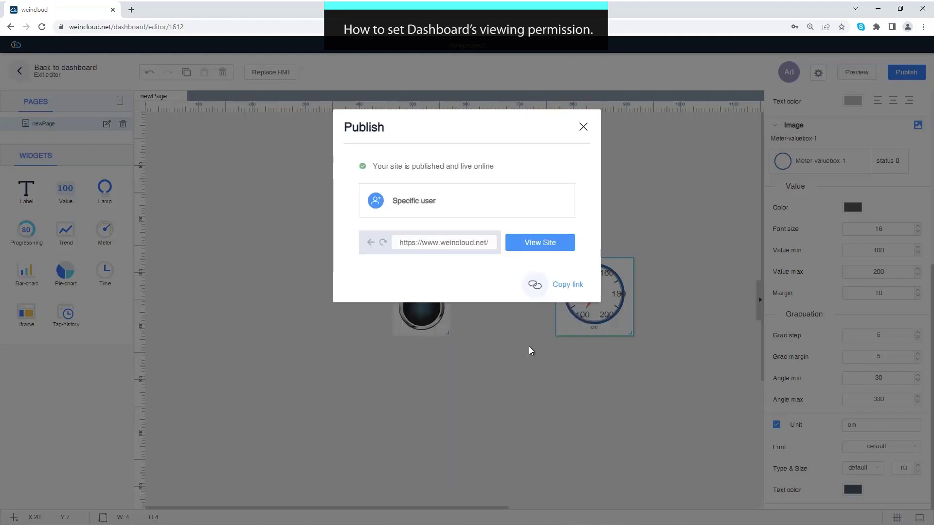
{"action": "left_click", "coordinate": [583, 128]}
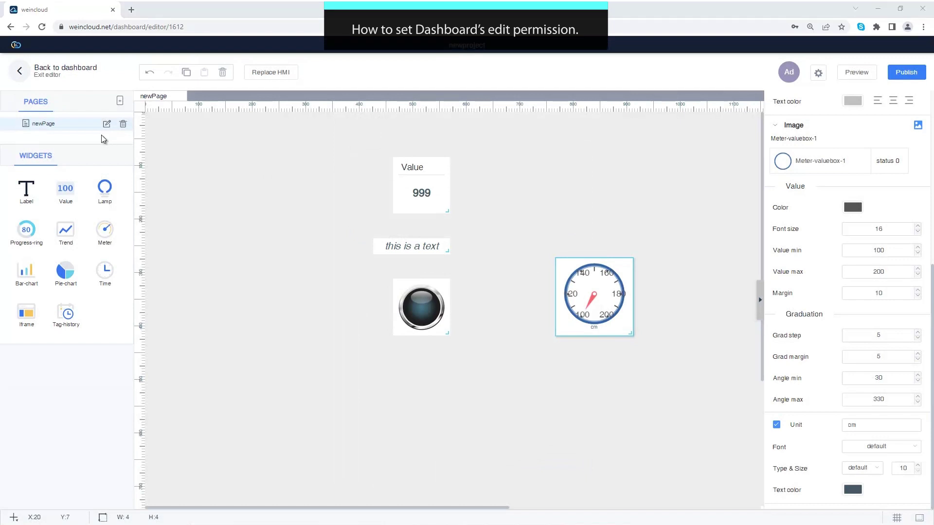
From the project list, grant user1 Edit permission on newproject and save it
{"action": "left_click", "coordinate": [21, 72]}
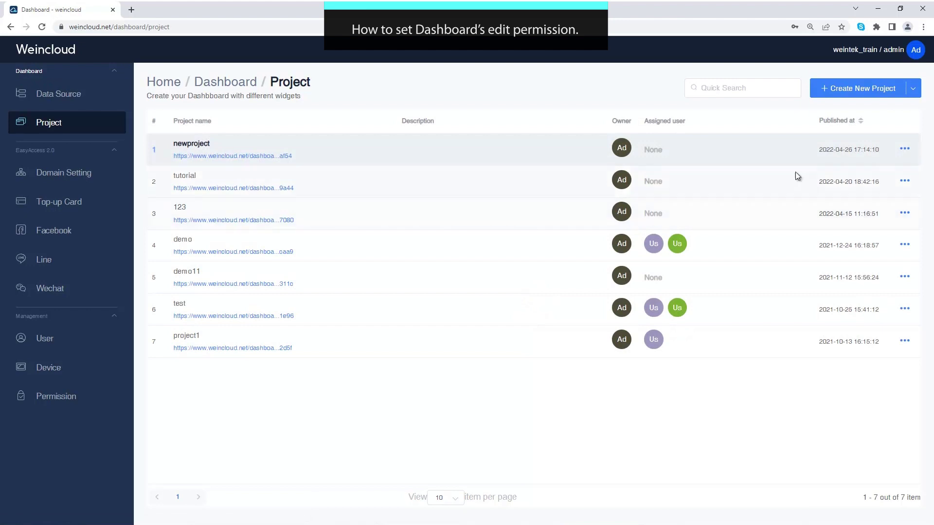
{"action": "left_click", "coordinate": [907, 152]}
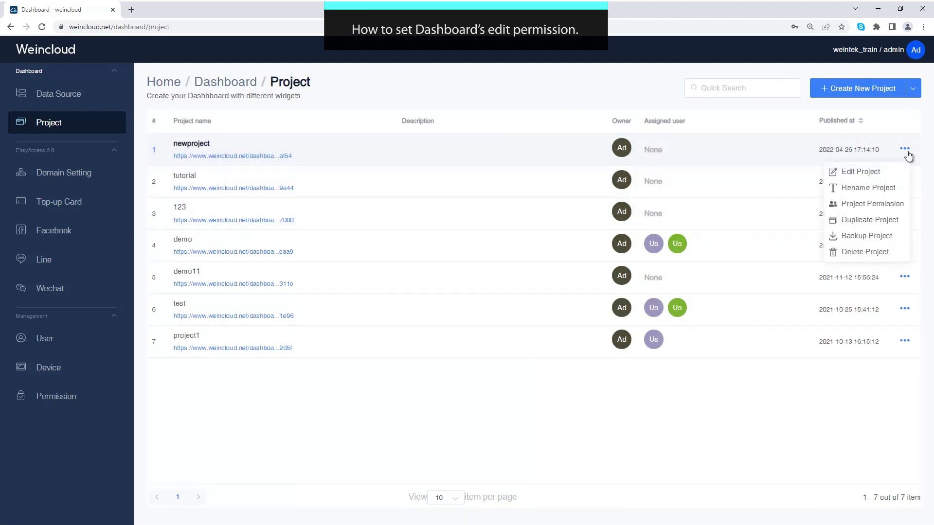
{"action": "left_click", "coordinate": [872, 204]}
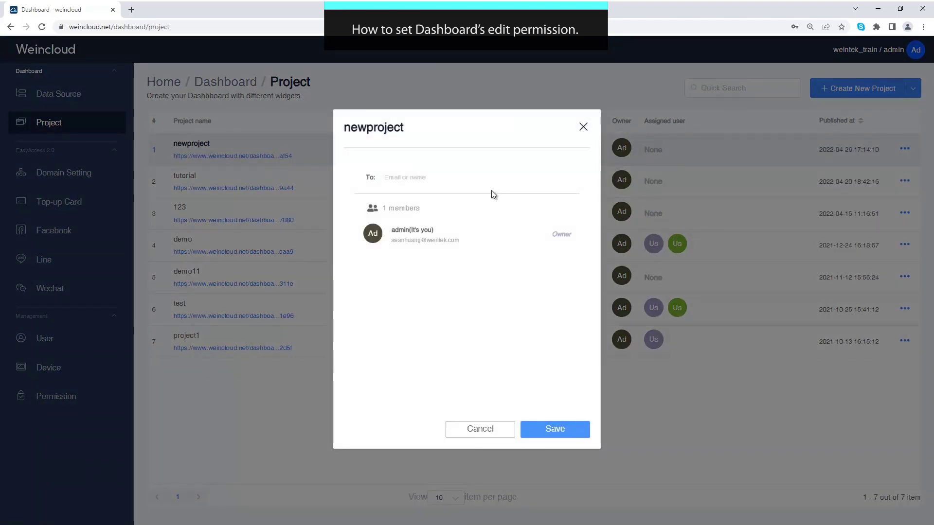
{"action": "left_click", "coordinate": [479, 178]}
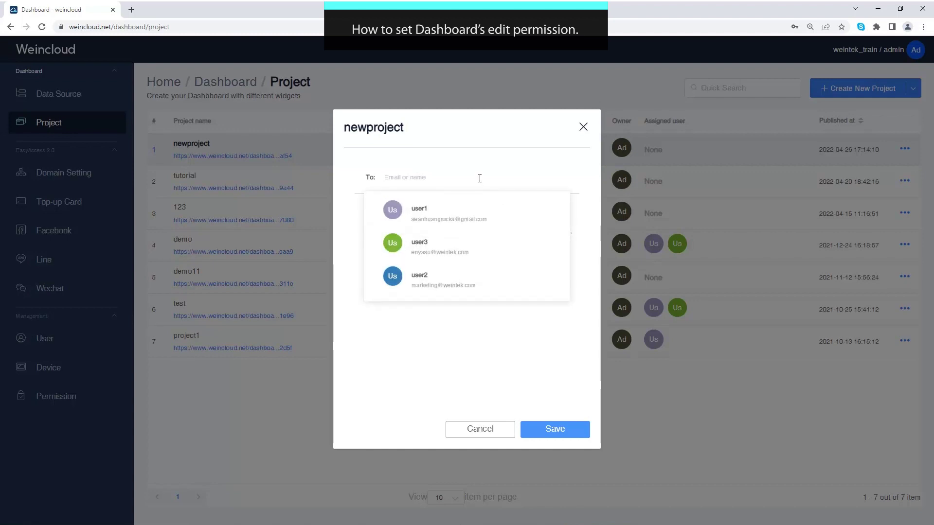
{"action": "left_click", "coordinate": [469, 210]}
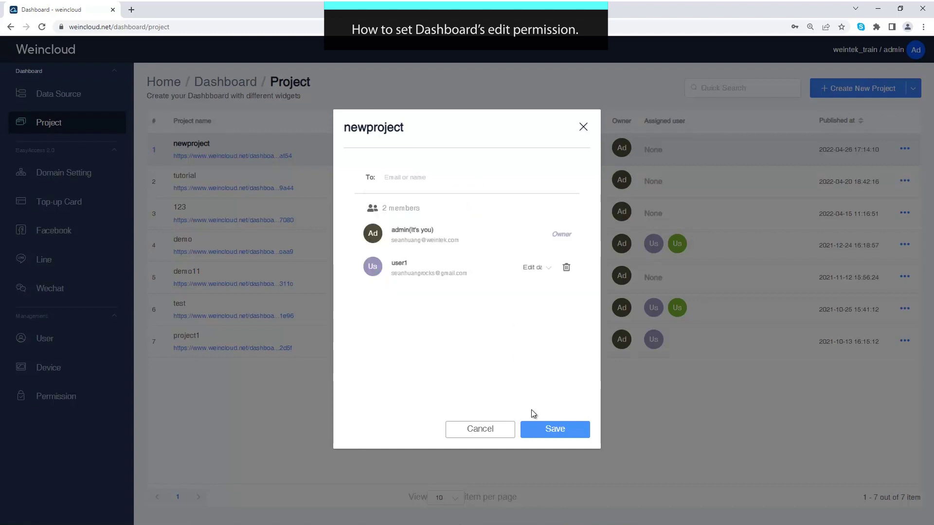
{"action": "left_click", "coordinate": [536, 431]}
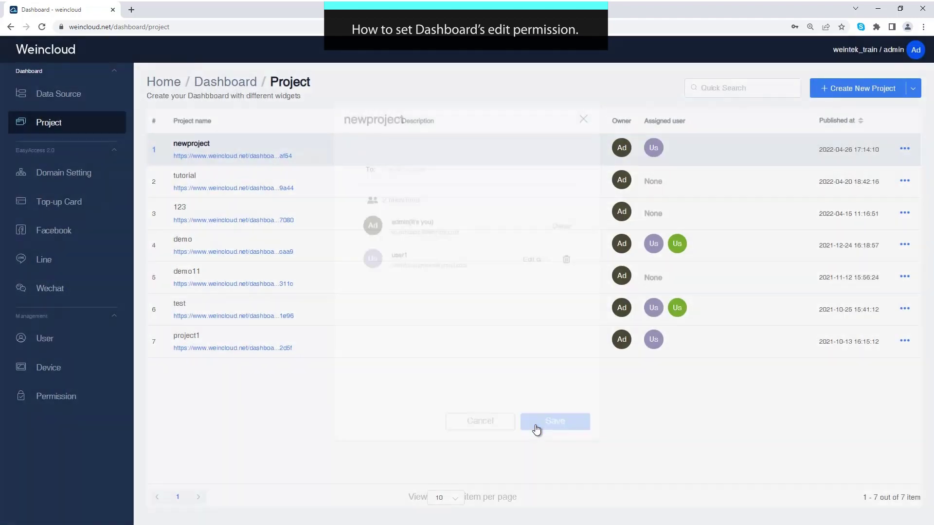